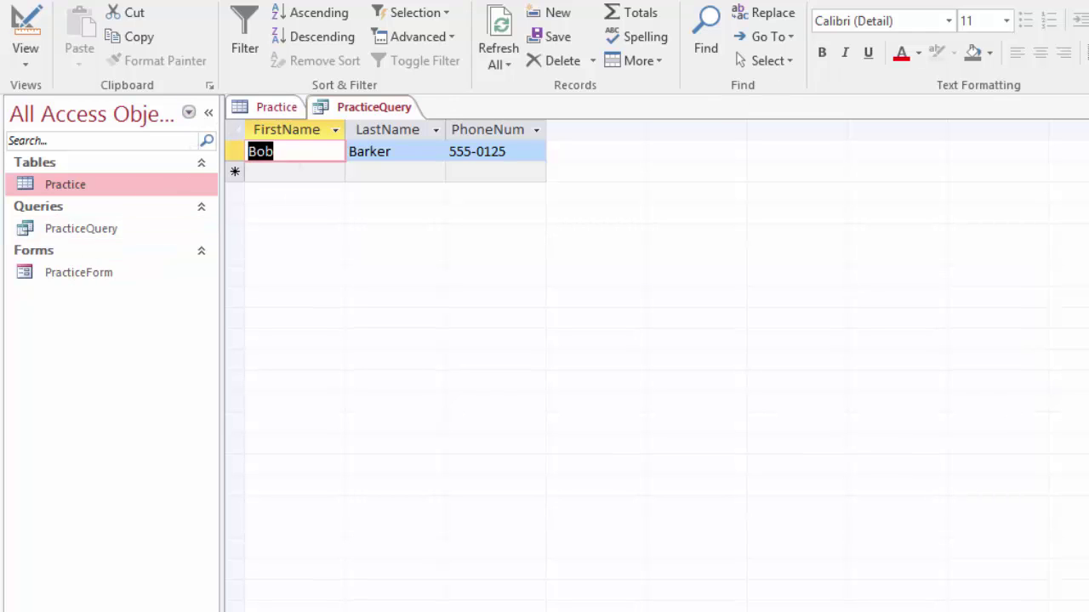
Close PracticeQuery with its design changes saved, and close the Practice table.
{"action": "key", "text": "ctrl+w"}
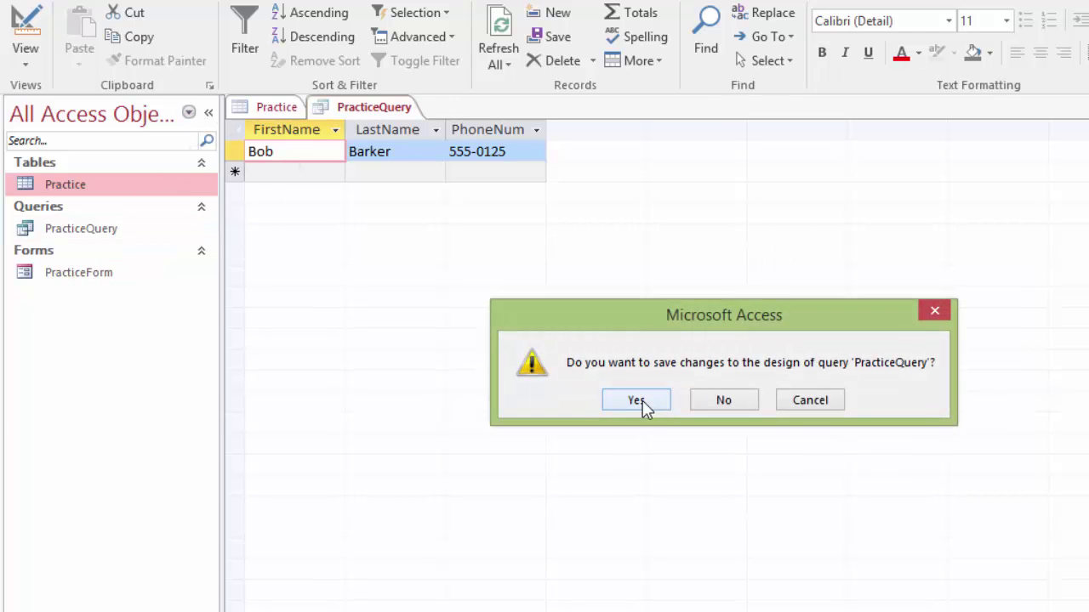
{"action": "left_click", "coordinate": [644, 403]}
{"action": "key", "text": "ctrl+w"}
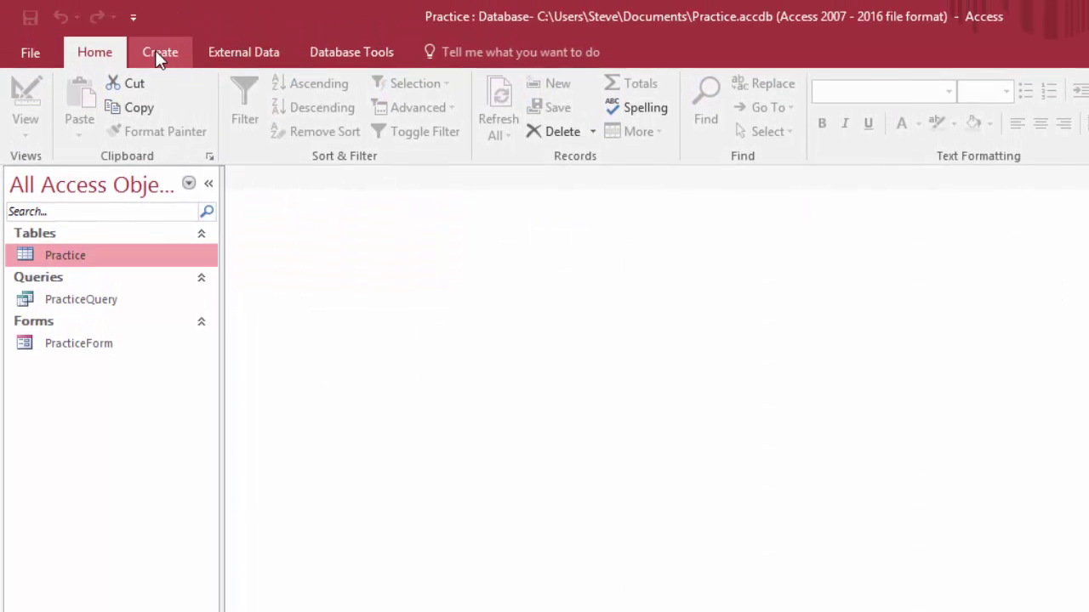
Create a basic report based on PracticeQuery.
{"action": "left_click", "coordinate": [159, 56]}
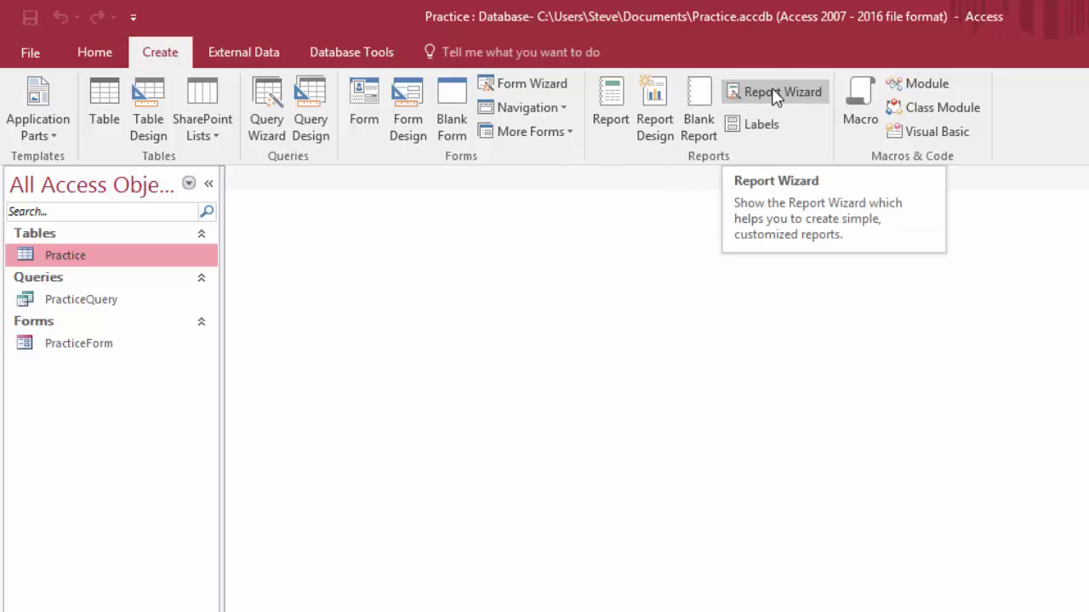
{"action": "left_click", "coordinate": [72, 310]}
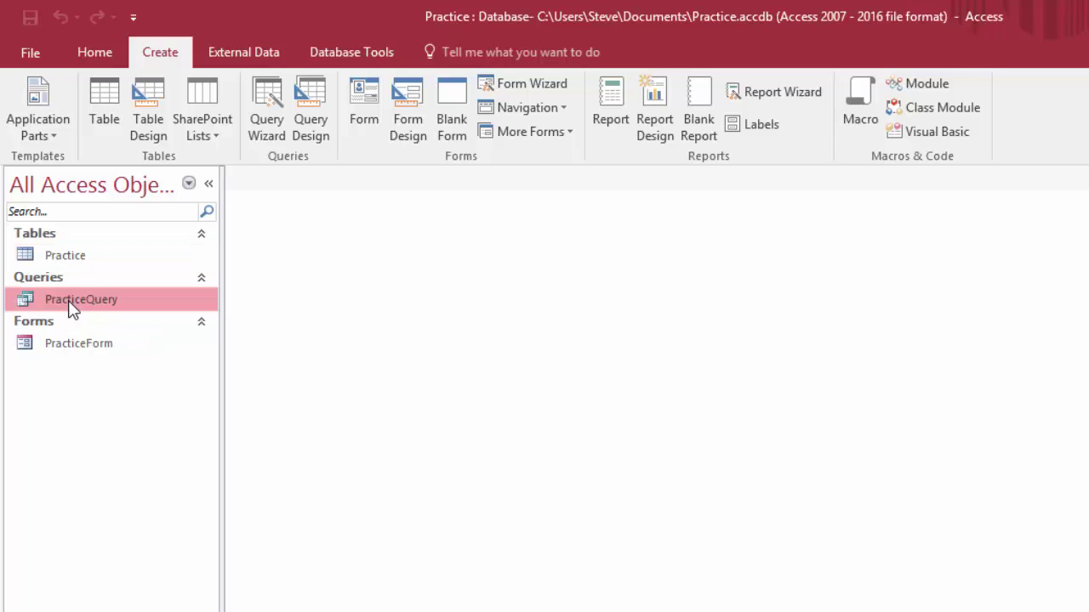
{"action": "left_click", "coordinate": [608, 92]}
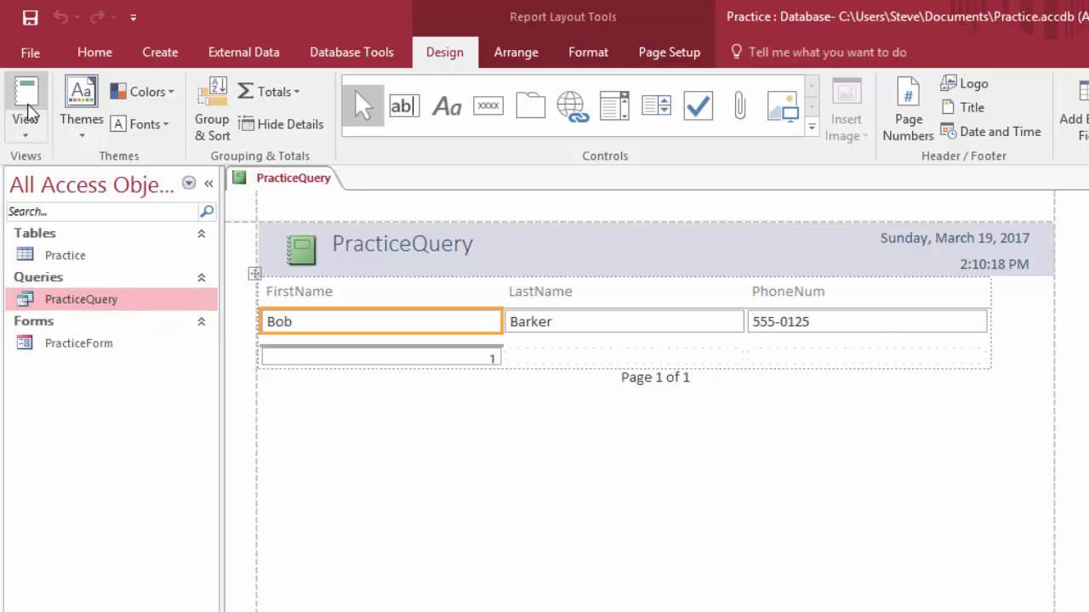
Switch the new report to Report View to examine its finished layout.
{"action": "left_click", "coordinate": [28, 131]}
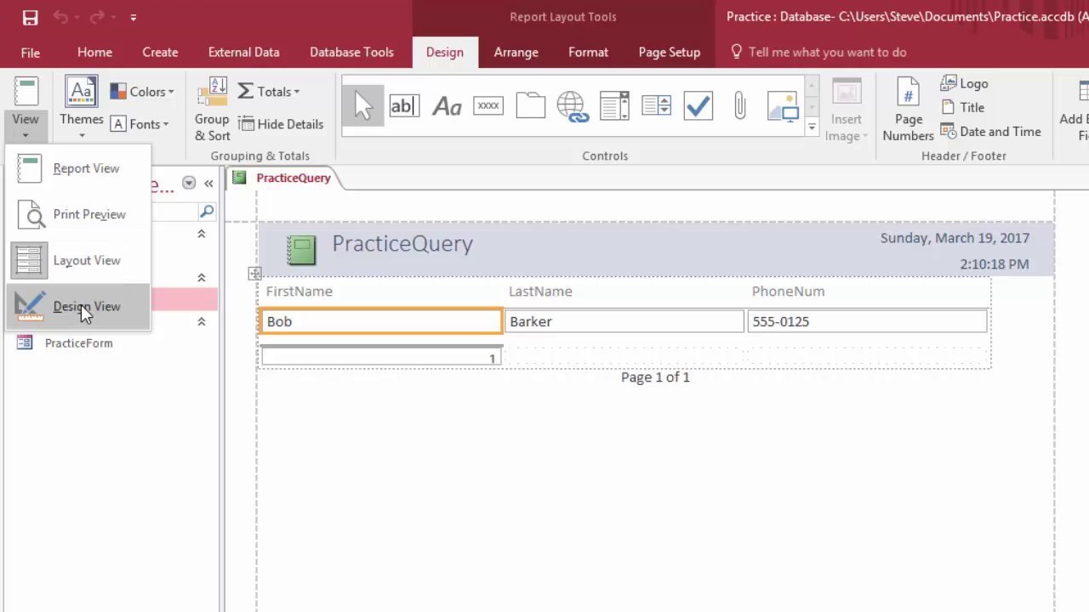
{"action": "left_click", "coordinate": [74, 172]}
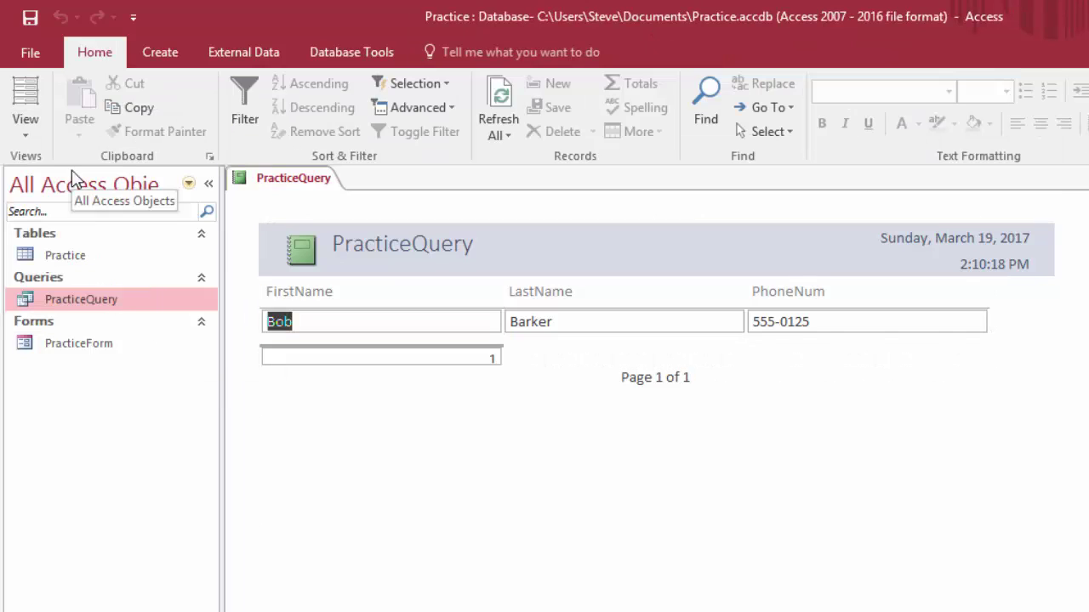
{"action": "left_click", "coordinate": [1005, 368]}
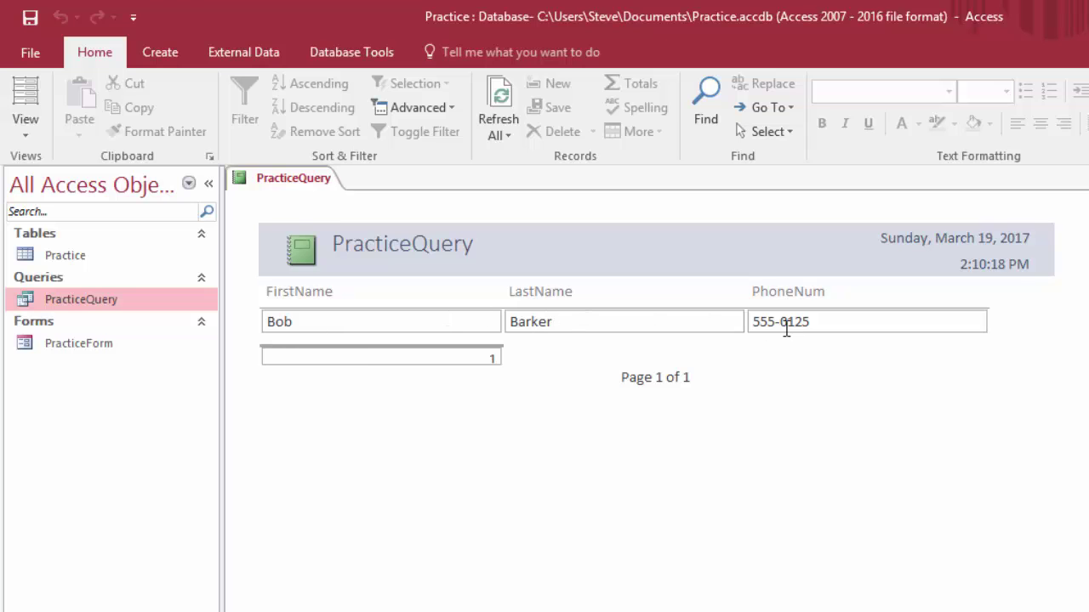
In Design View, change the title in the report header to "Seattle Customers".
{"action": "left_click", "coordinate": [25, 140]}
{"action": "left_click", "coordinate": [86, 305]}
{"action": "left_click", "coordinate": [474, 254]}
{"action": "left_click_drag", "start_coordinate": [477, 256], "coordinate": [324, 256]}
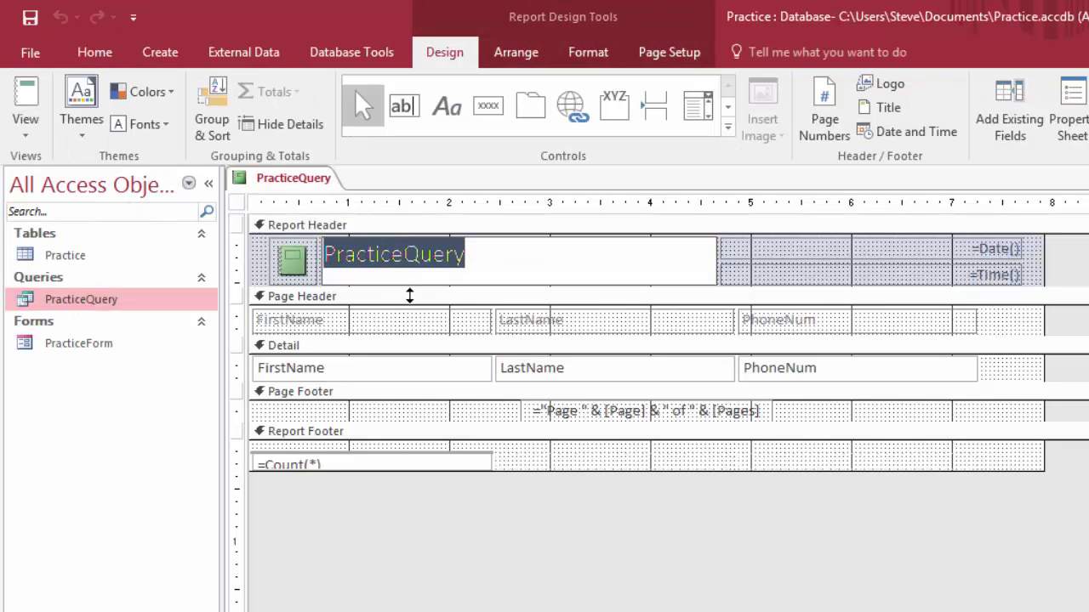
{"action": "type", "text": "Customers"}
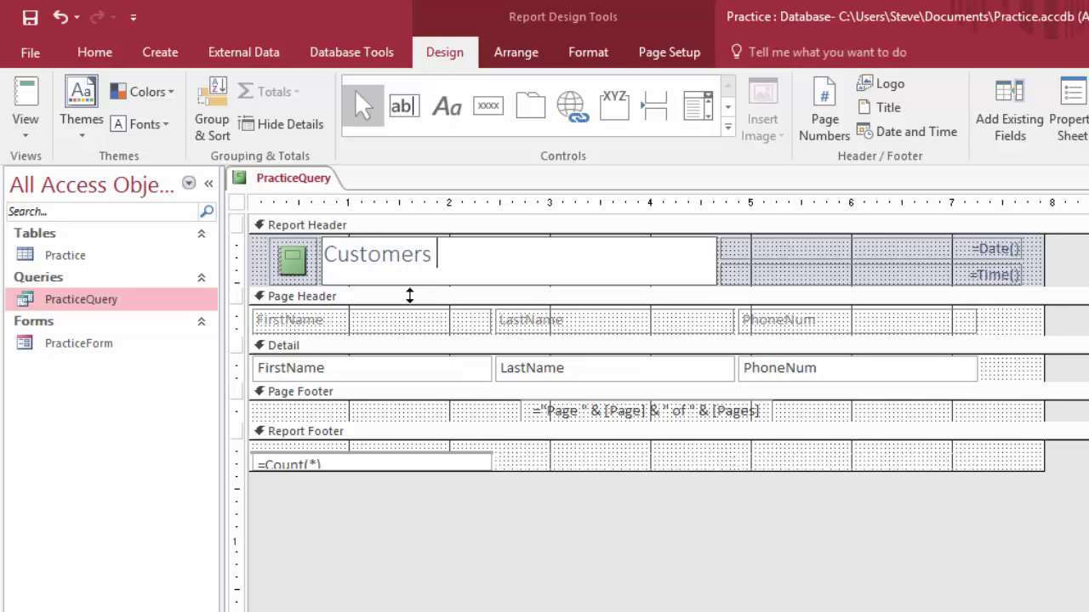
{"action": "key", "text": "Left"}
{"action": "key", "text": "Left"}
{"action": "key", "text": "Left"}
{"action": "key", "text": "Left"}
{"action": "key", "text": "Left"}
{"action": "key", "text": "Left"}
{"action": "key", "text": "Left"}
{"action": "key", "text": "Left"}
{"action": "key", "text": "Left"}
{"action": "key", "text": "Left"}
{"action": "type", "text": "Seattle"}
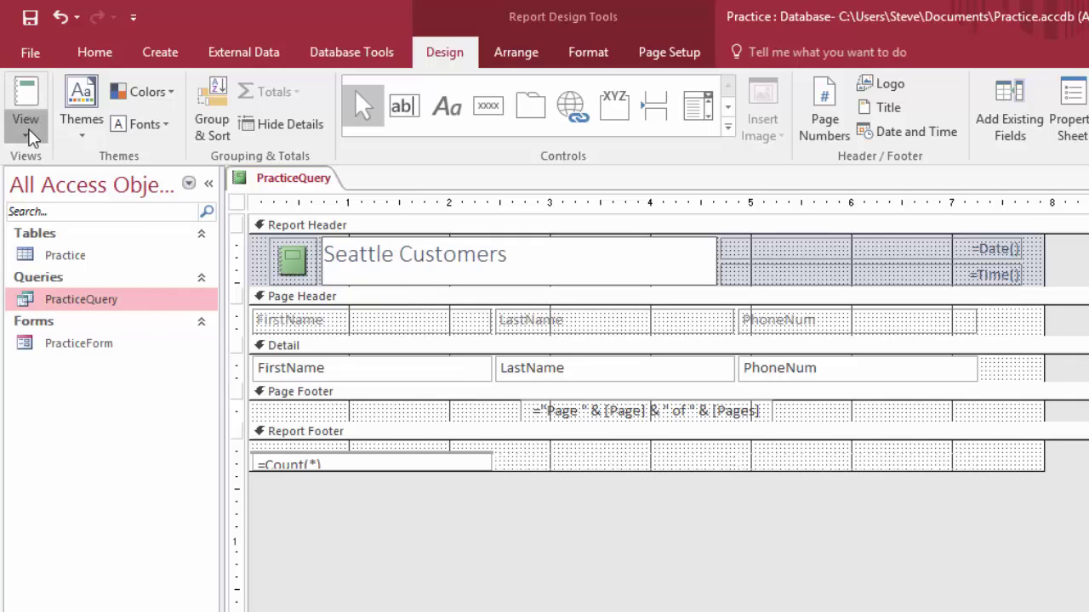
Check how the report will look on paper in Print Preview, and close the preview.
{"action": "left_click", "coordinate": [28, 128]}
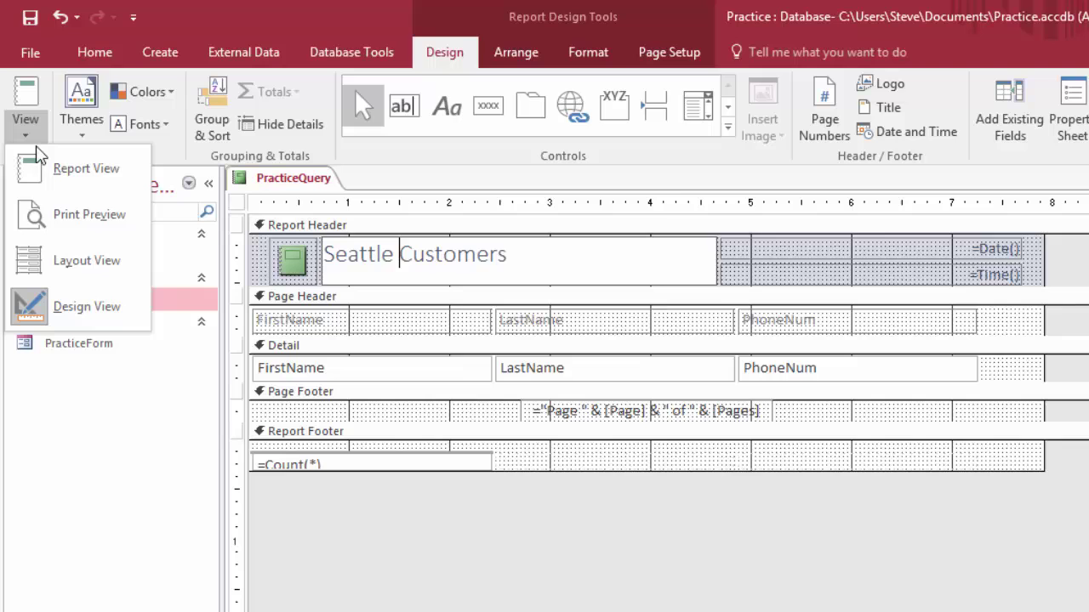
{"action": "left_click", "coordinate": [73, 223]}
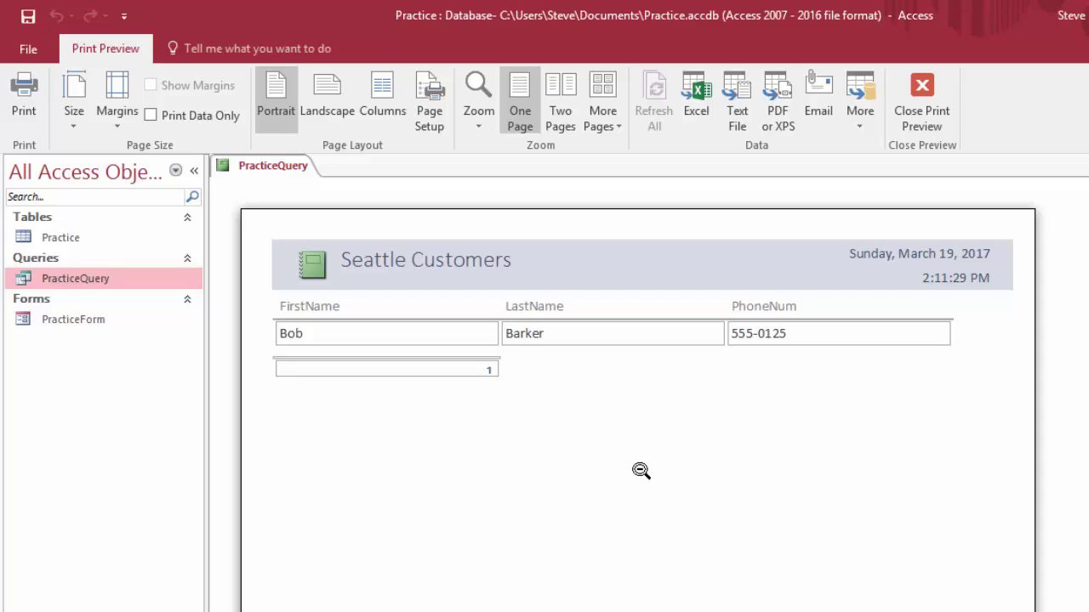
{"action": "left_click", "coordinate": [923, 92]}
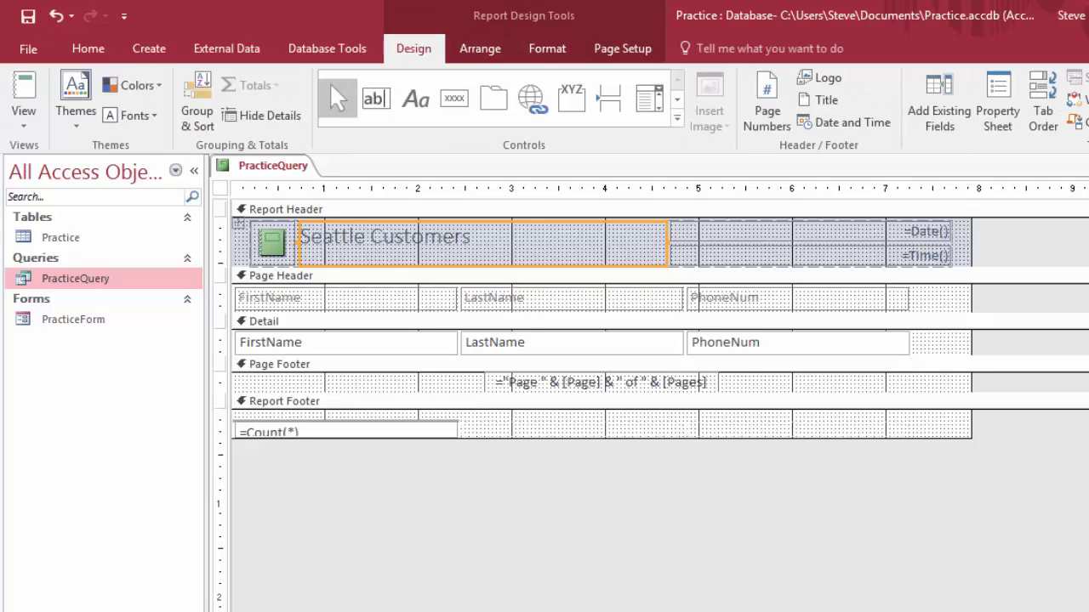
Close the report, saving its design under the name PracticeReport.
{"action": "key", "text": "ctrl+w"}
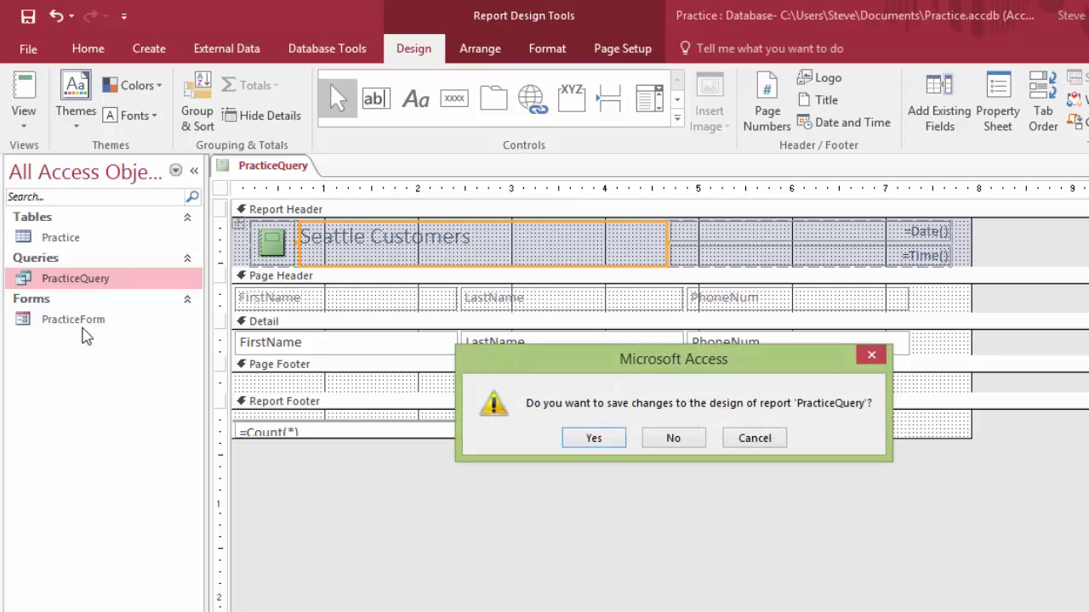
{"action": "left_click", "coordinate": [603, 445]}
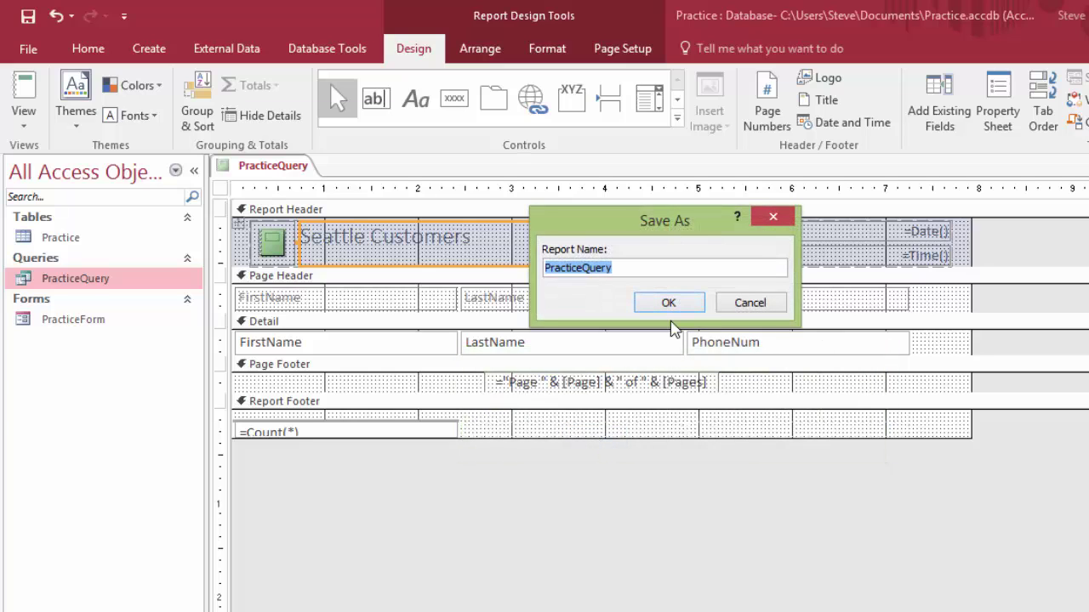
{"action": "key", "text": "Right"}
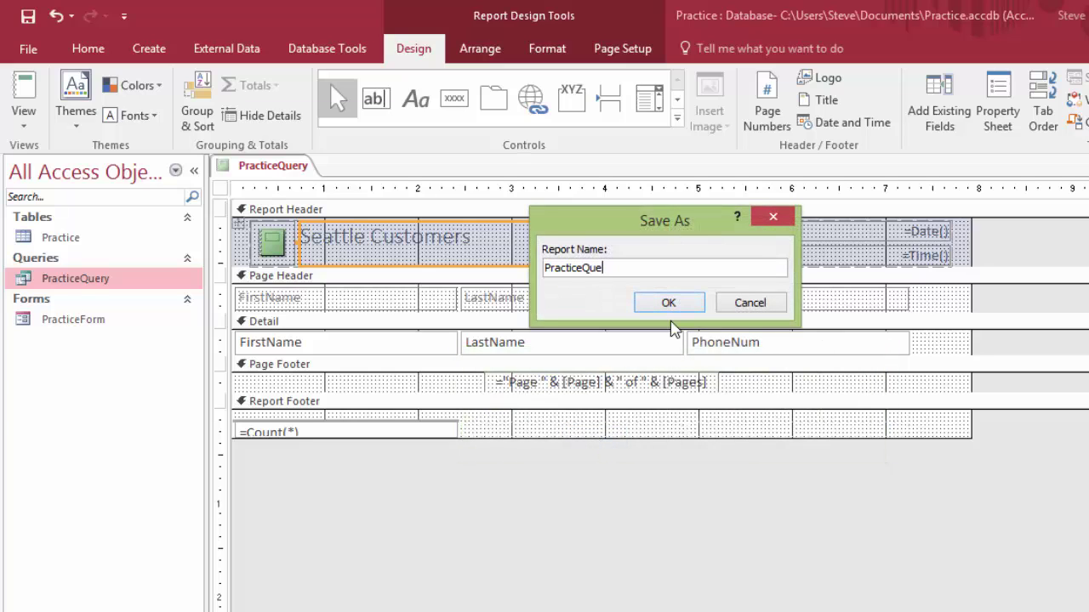
{"action": "key", "text": "BackSpace"}
{"action": "key", "text": "BackSpace"}
{"action": "key", "text": "BackSpace"}
{"action": "type", "text": "Repor"}
{"action": "key", "text": "Return"}
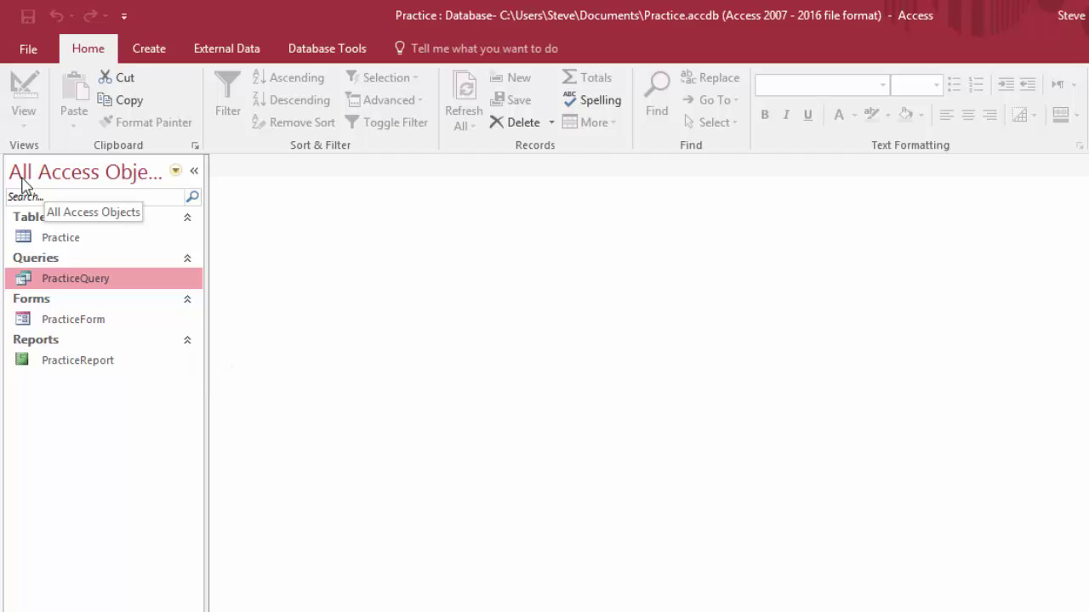
Open the Practice table, PracticeQuery, PracticeForm and PracticeReport to review what each one shows.
{"action": "double_click", "coordinate": [58, 243]}
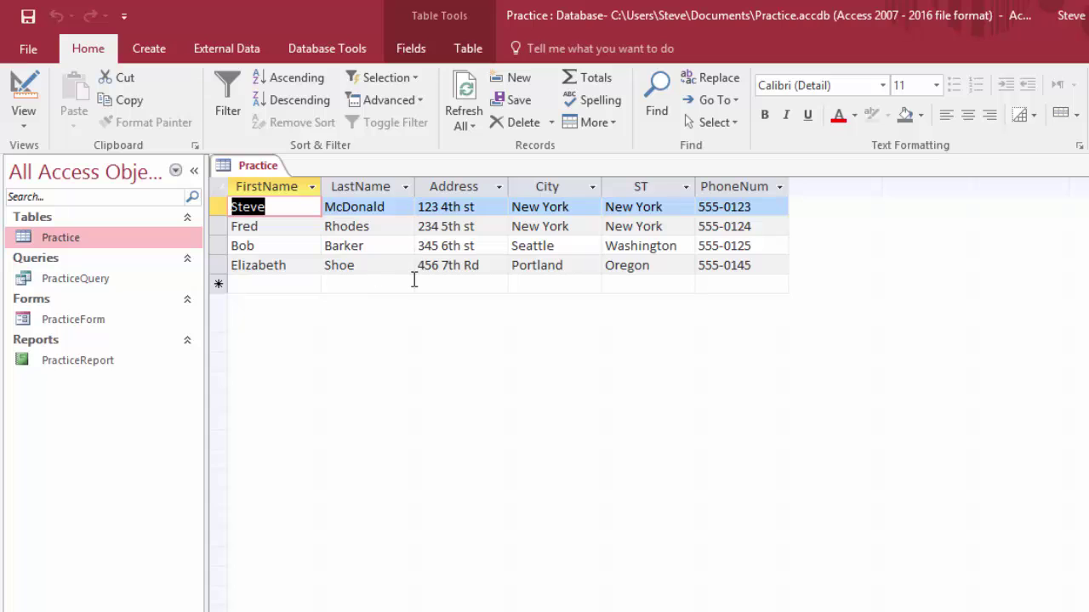
{"action": "double_click", "coordinate": [69, 286]}
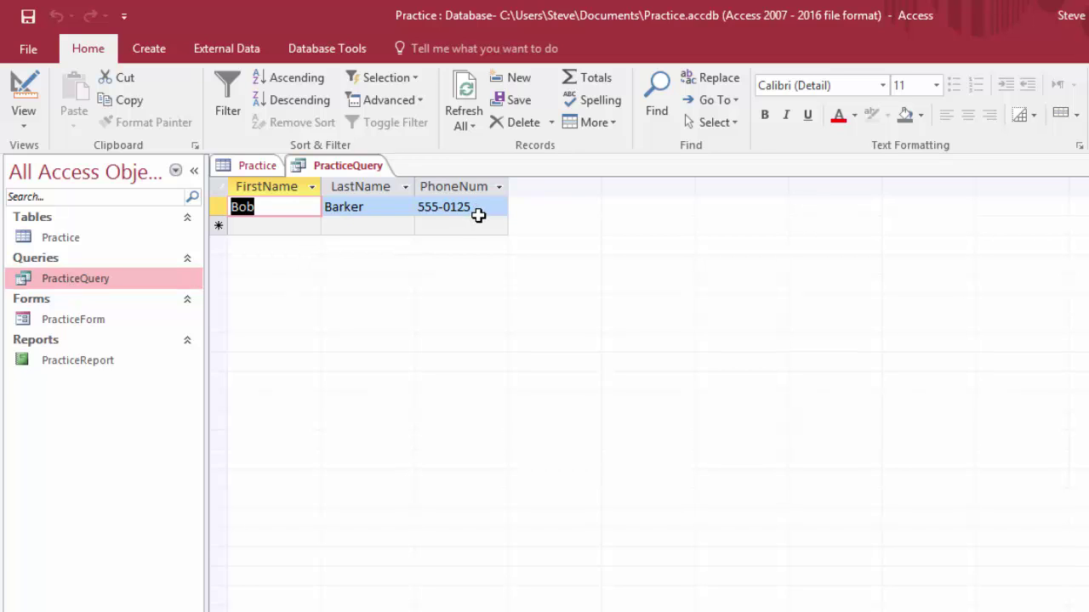
{"action": "double_click", "coordinate": [50, 321]}
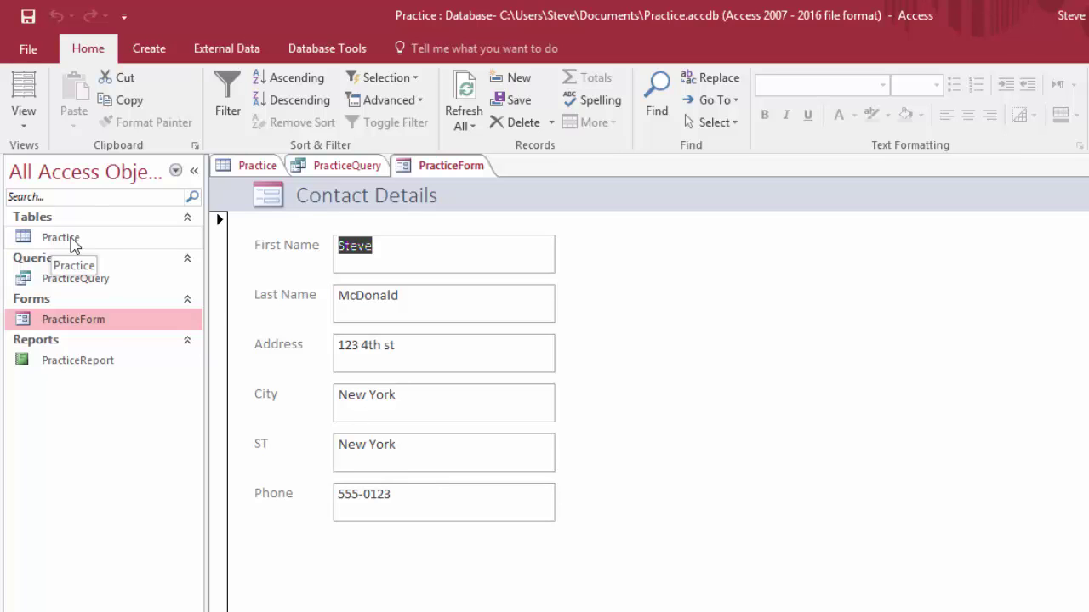
{"action": "double_click", "coordinate": [52, 365]}
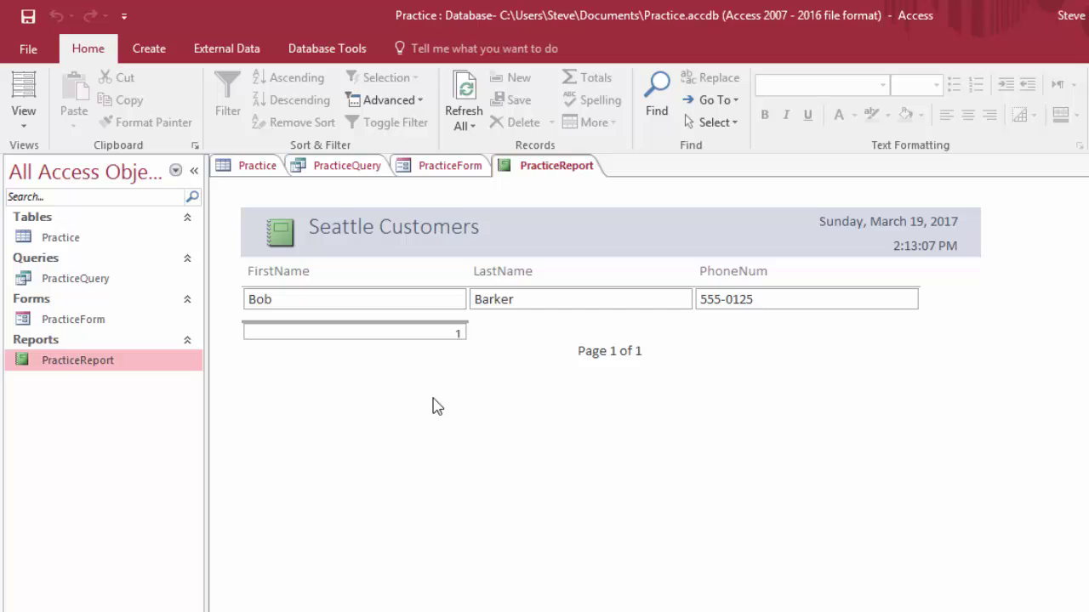
Compare the already open Practice table, PracticeQuery and PracticeForm by bringing each to the front.
{"action": "left_click", "coordinate": [240, 167]}
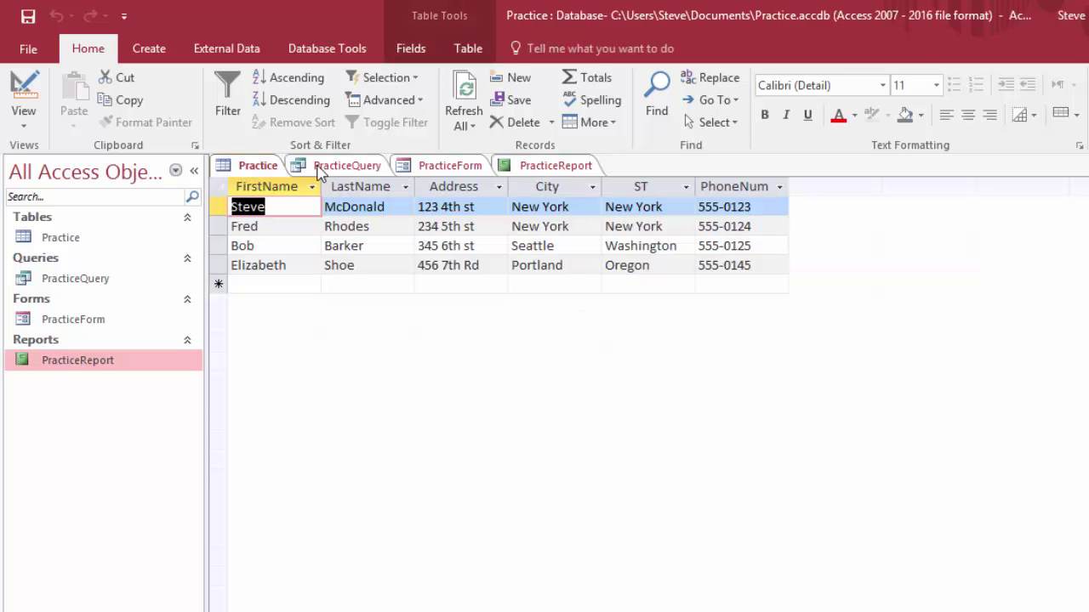
{"action": "left_click", "coordinate": [345, 168]}
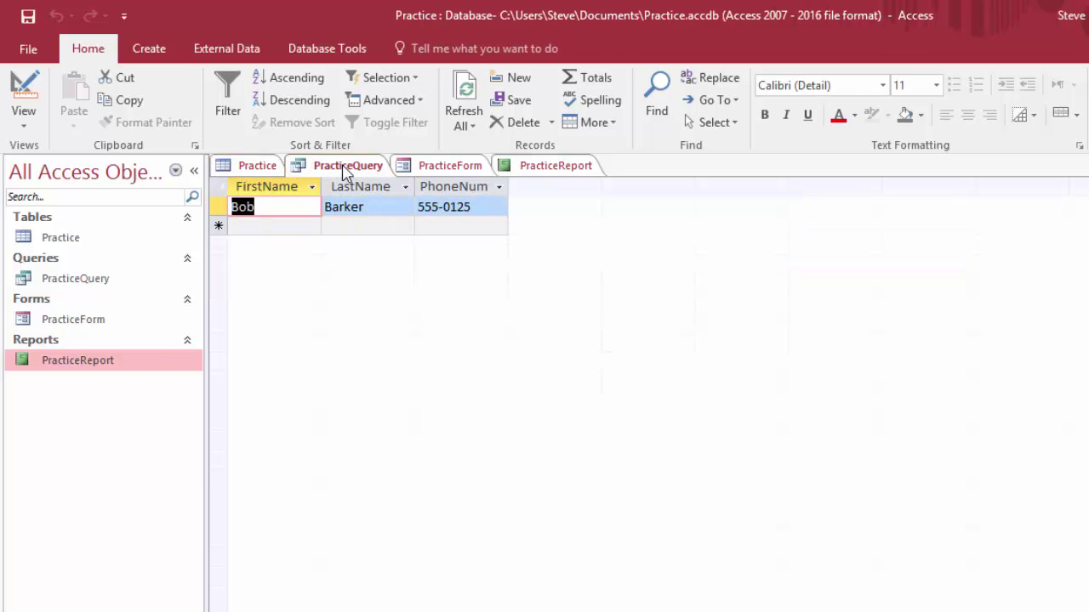
{"action": "left_click", "coordinate": [441, 168]}
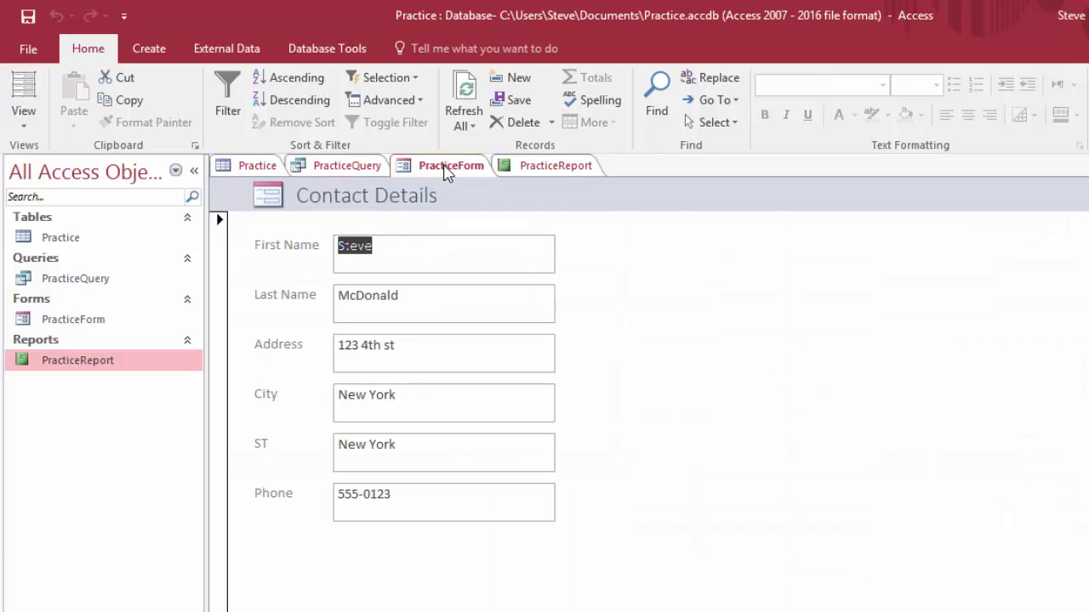